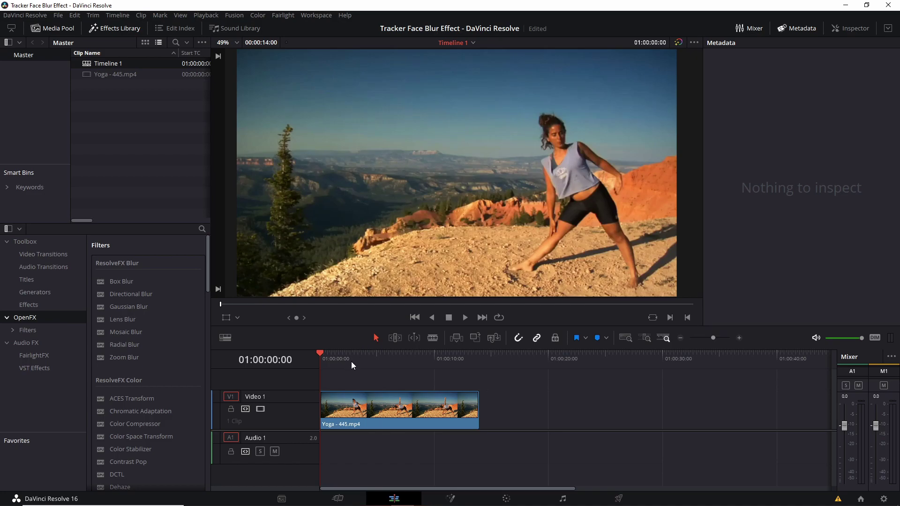
Step: Scrub and play the start of the yoga clip on the Edit page, then switch to Fusion
drag(350, 362, 363, 362)
key(Home)
click(465, 318)
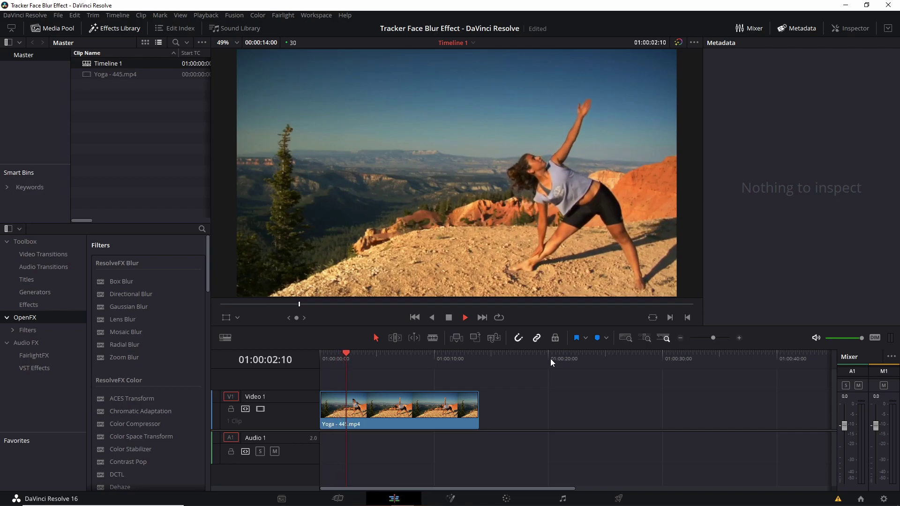
key(space)
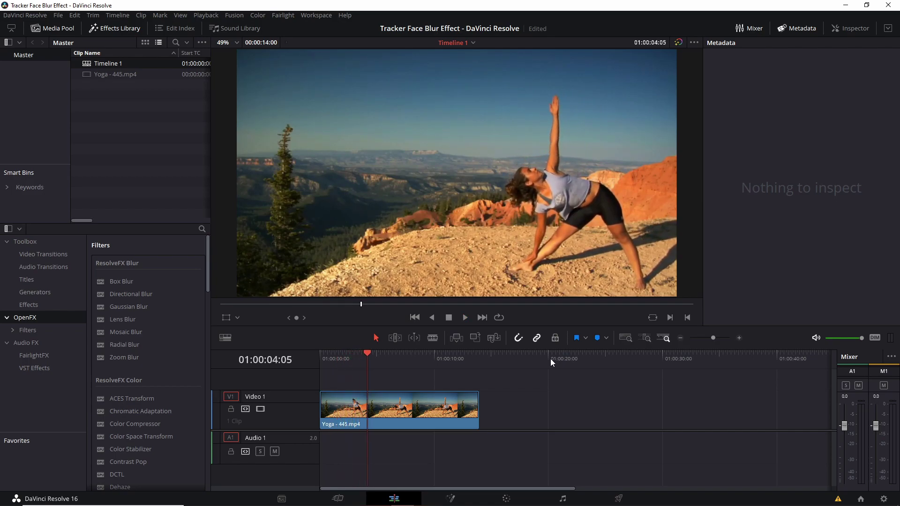
click(455, 502)
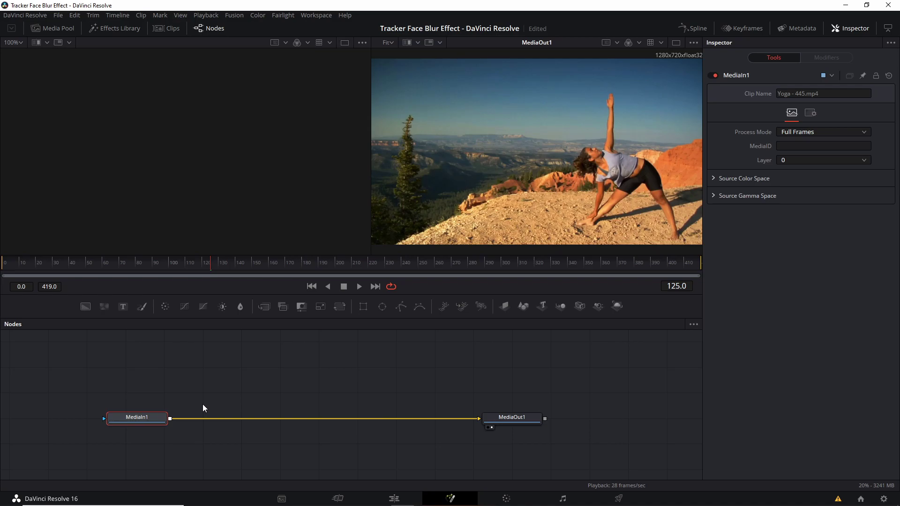
Step: Add a Tracker node via Add Tool > Tracking and place Tracker1 between MediaIn1 and MediaOut1
scroll(525, 199, down, 1)
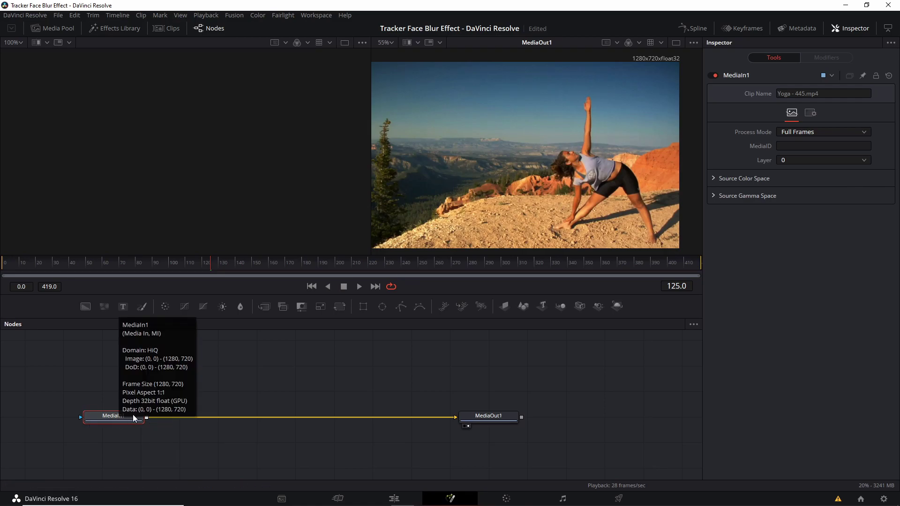
right_click(161, 419)
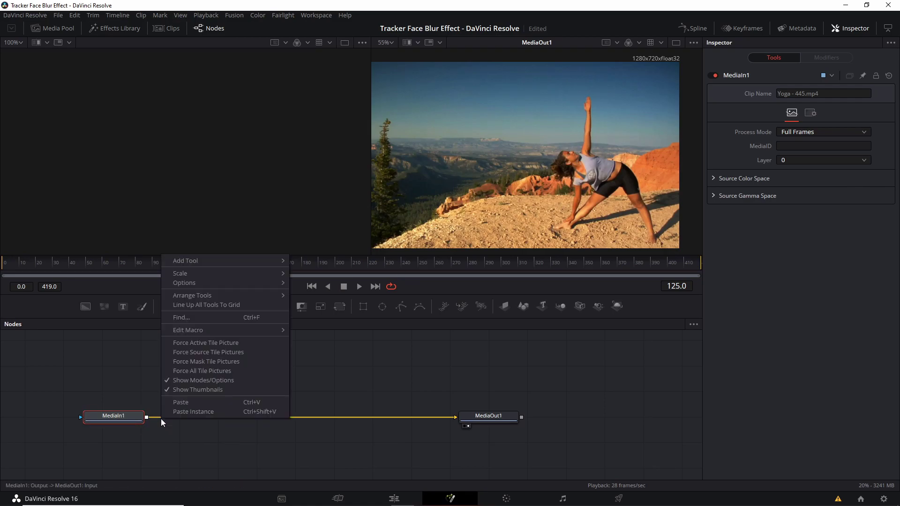
mouse_move(189, 263)
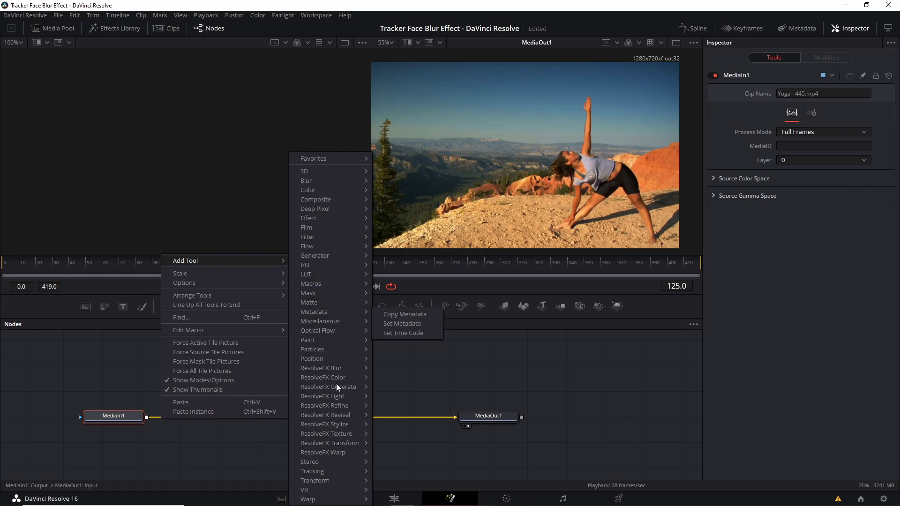
mouse_move(325, 472)
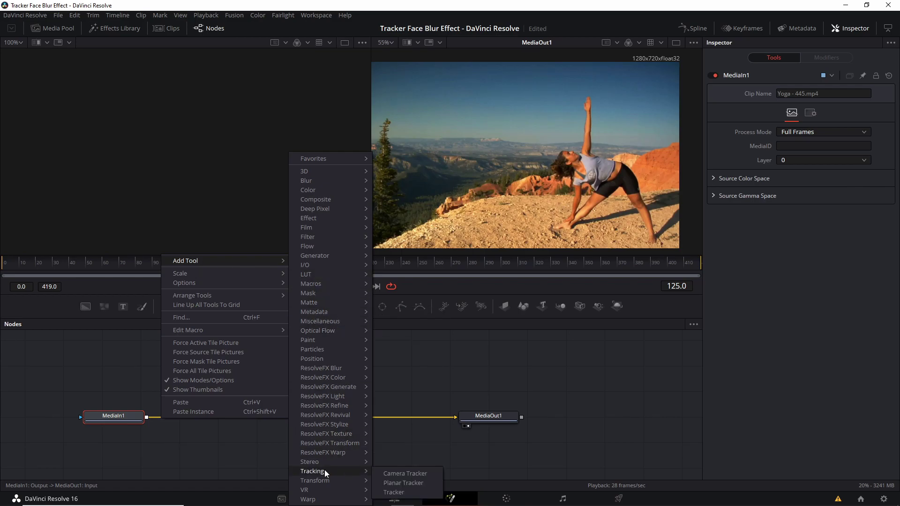
click(429, 492)
drag(171, 429, 238, 419)
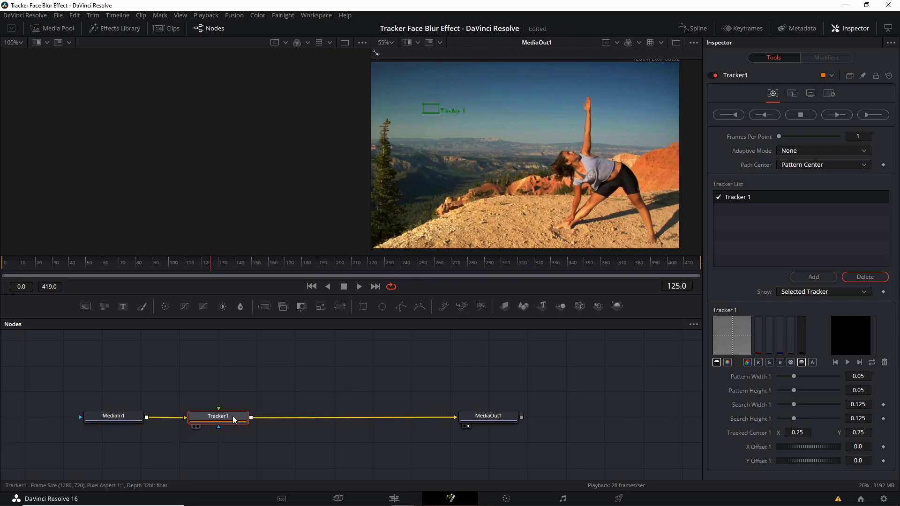
Step: Enlarge and pan the viewer, go to frame 0, and drag Tracker 1 onto the woman's face
drag(461, 295, 461, 332)
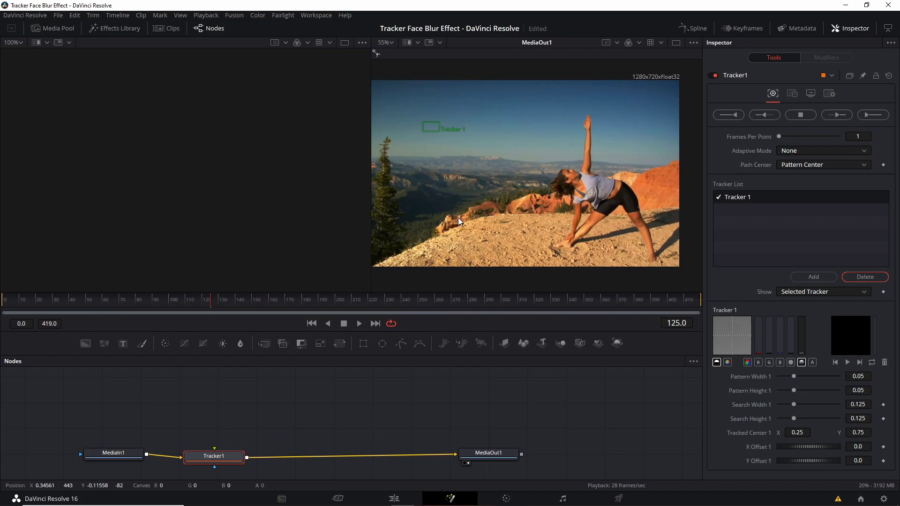
drag(458, 217, 491, 204)
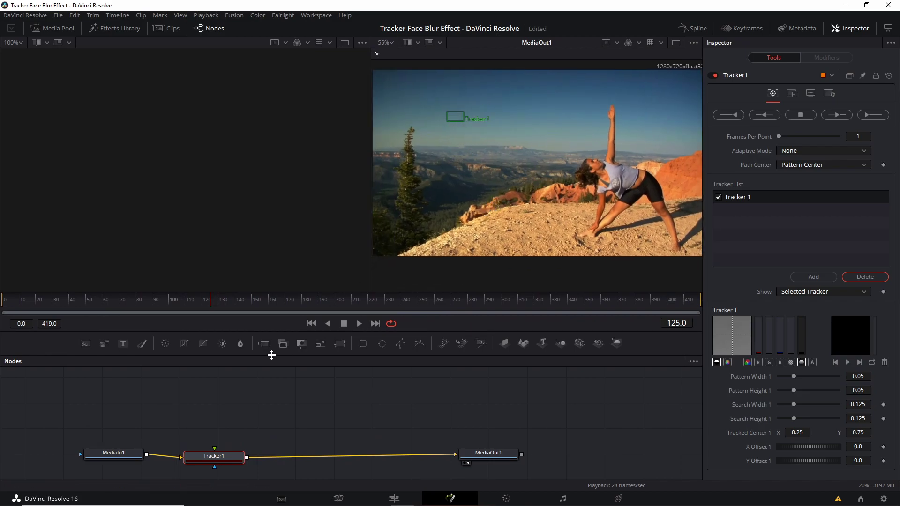
drag(499, 161, 440, 167)
drag(42, 301, 4, 303)
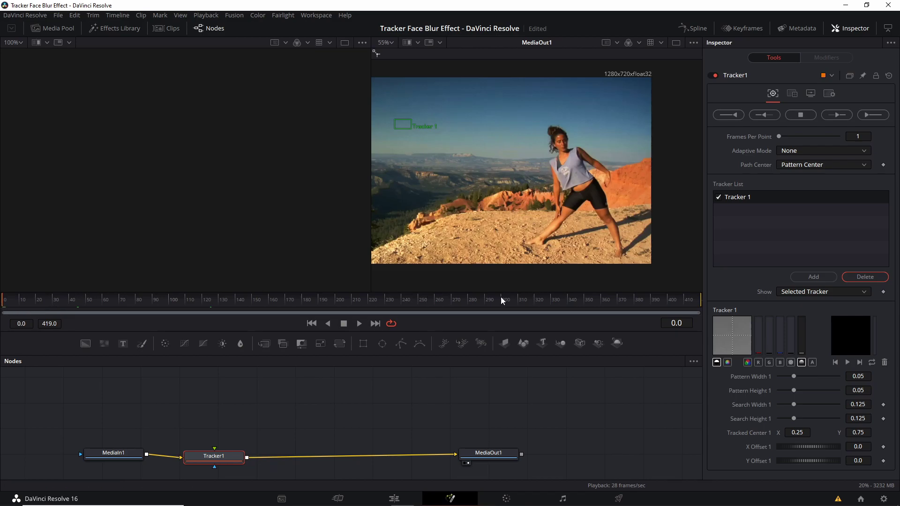
mouse_move(402, 136)
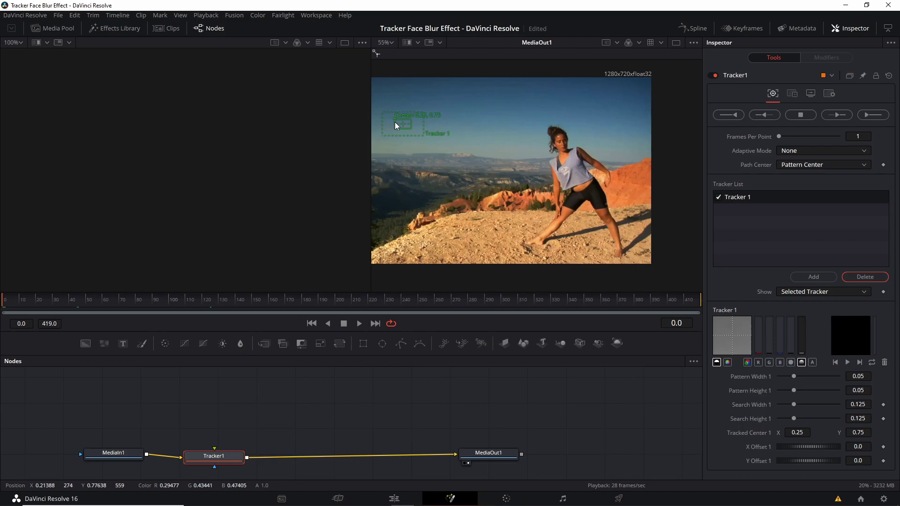
drag(394, 118, 555, 145)
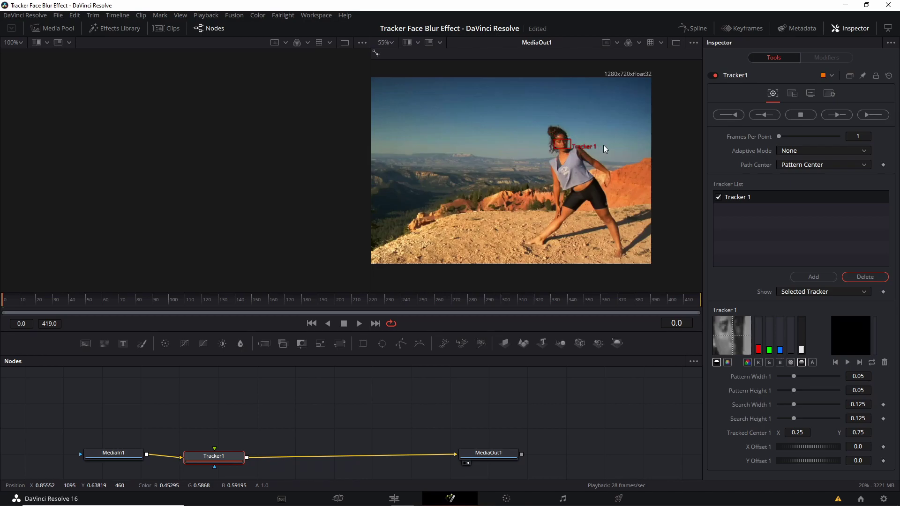
Step: Enlarge the tracker's search area, narrow its pattern width to 0.032646, and center it on the face
scroll(603, 145, up, 2)
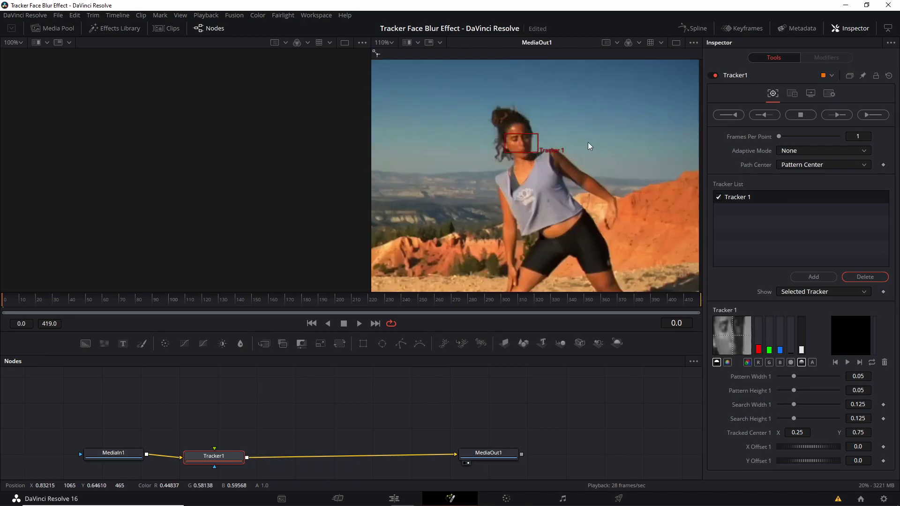
scroll(595, 150, up, 3)
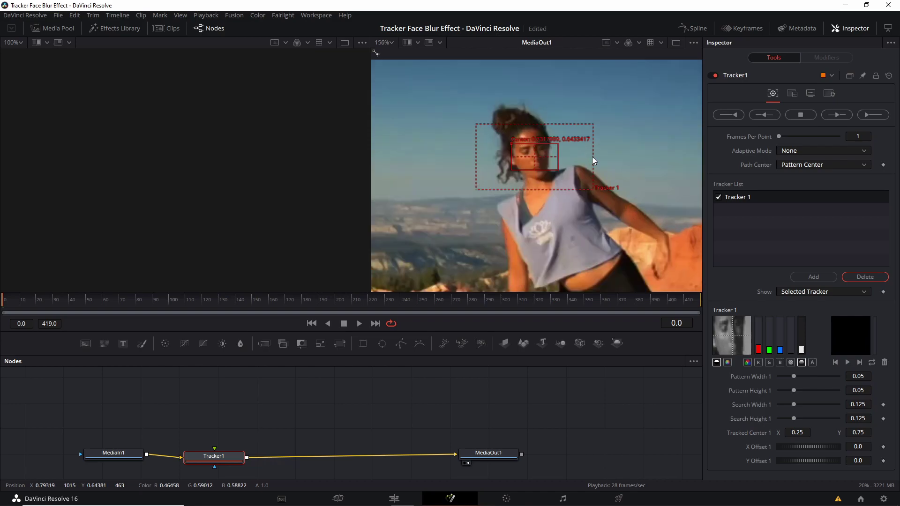
scroll(592, 159, right, 1)
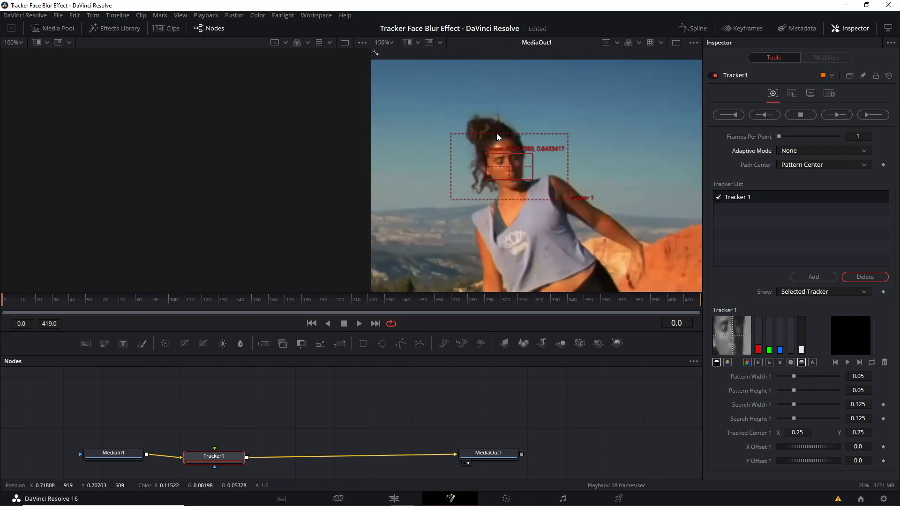
drag(498, 136, 503, 114)
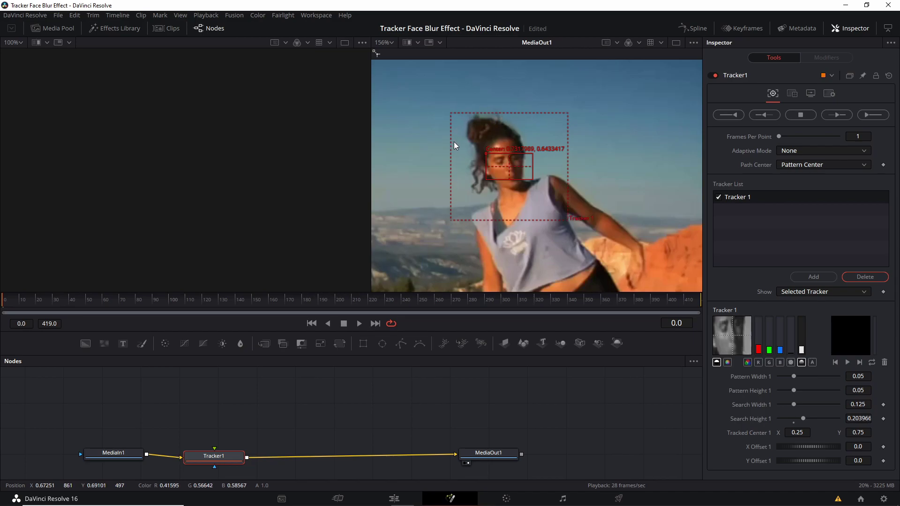
drag(450, 146, 441, 147)
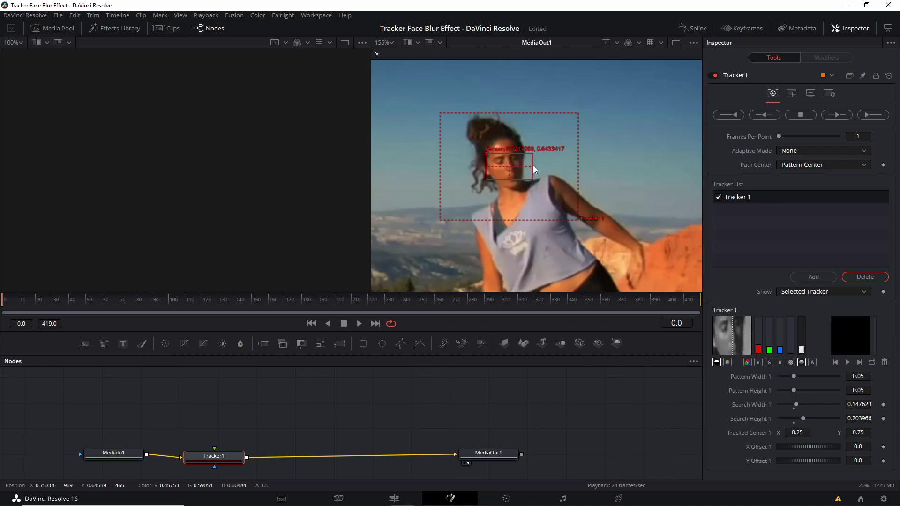
drag(533, 165, 525, 165)
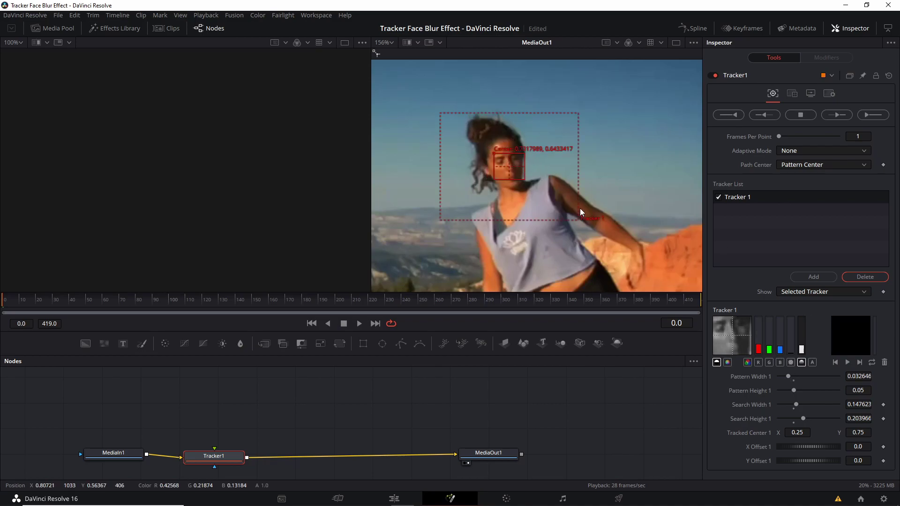
click(495, 156)
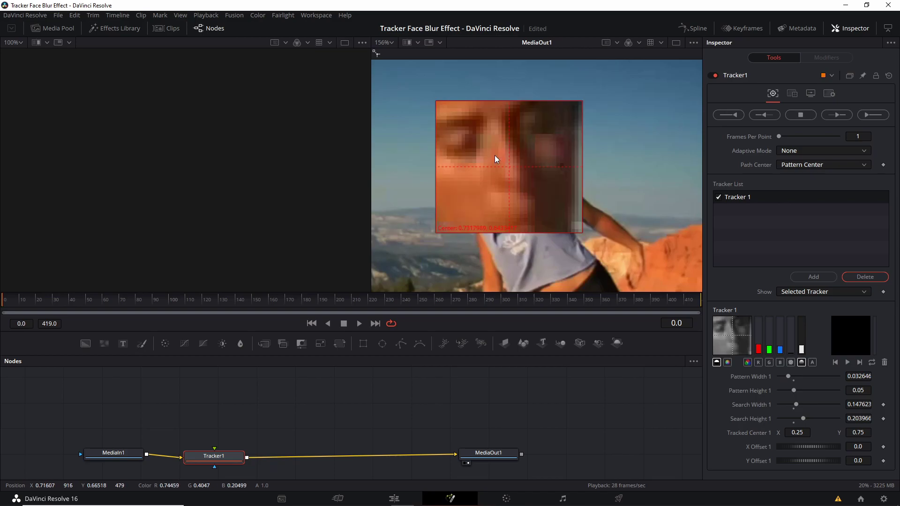
drag(494, 156, 490, 153)
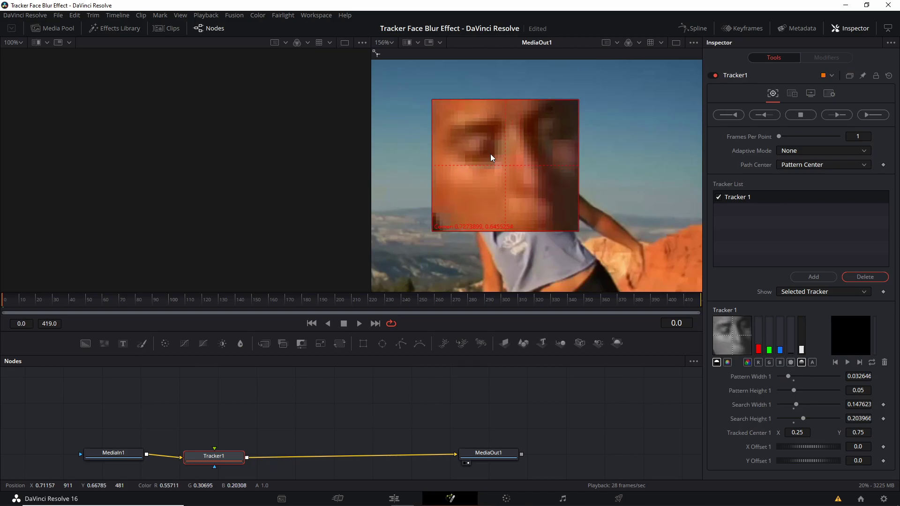
drag(491, 154, 490, 155)
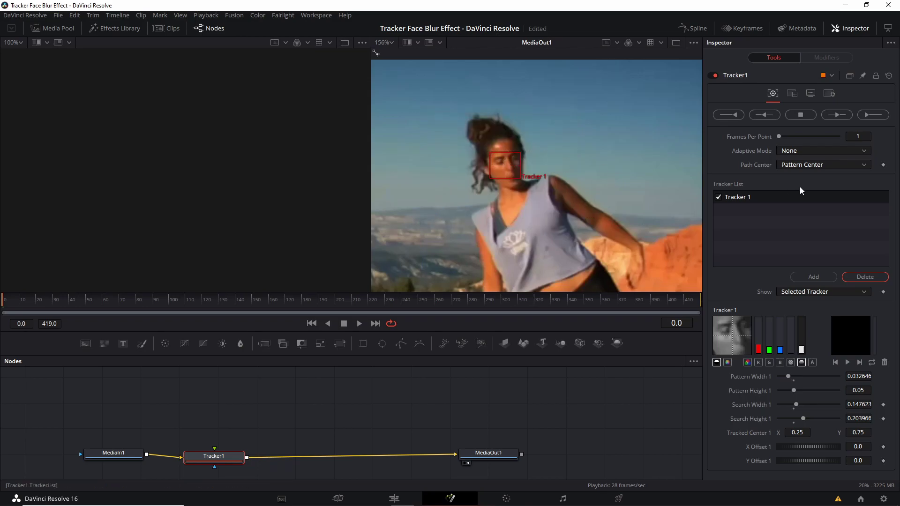
Step: Set Tracker1's Adaptive Mode to Best match and fit the whole frame in the viewer
click(798, 157)
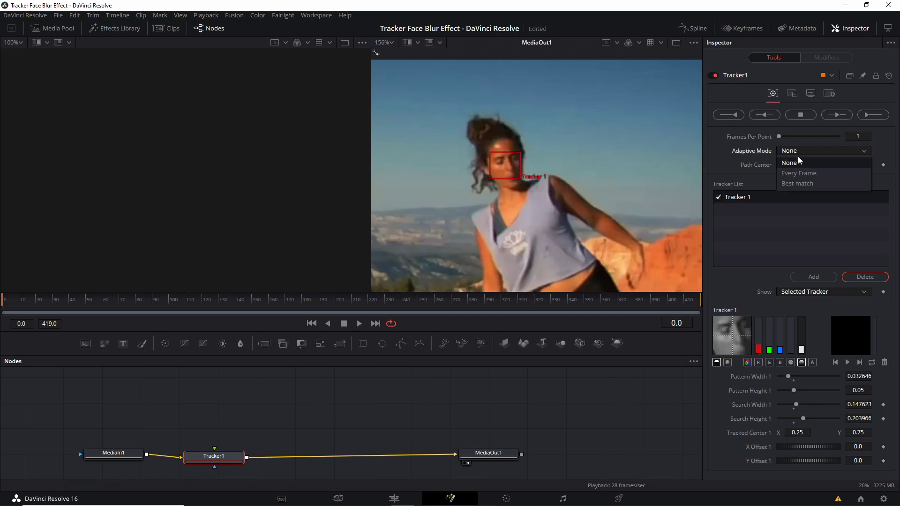
click(802, 184)
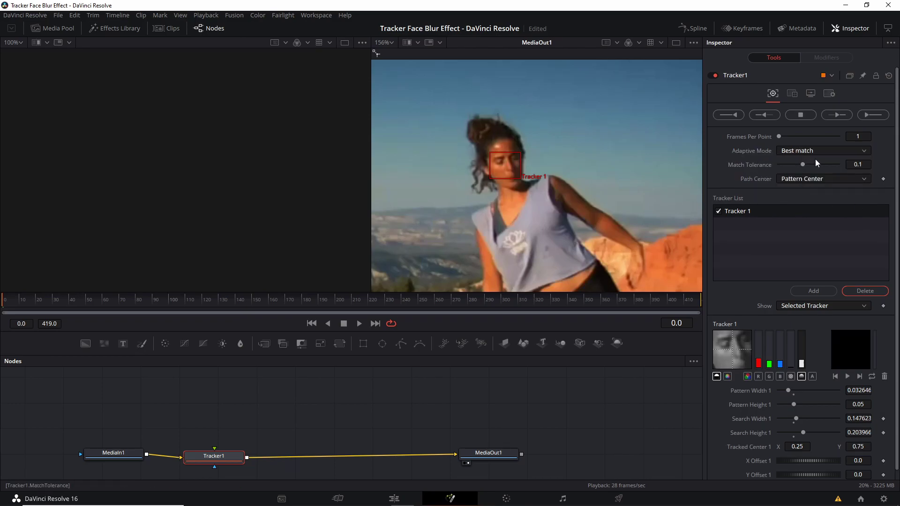
mouse_move(531, 168)
key(ctrl+f)
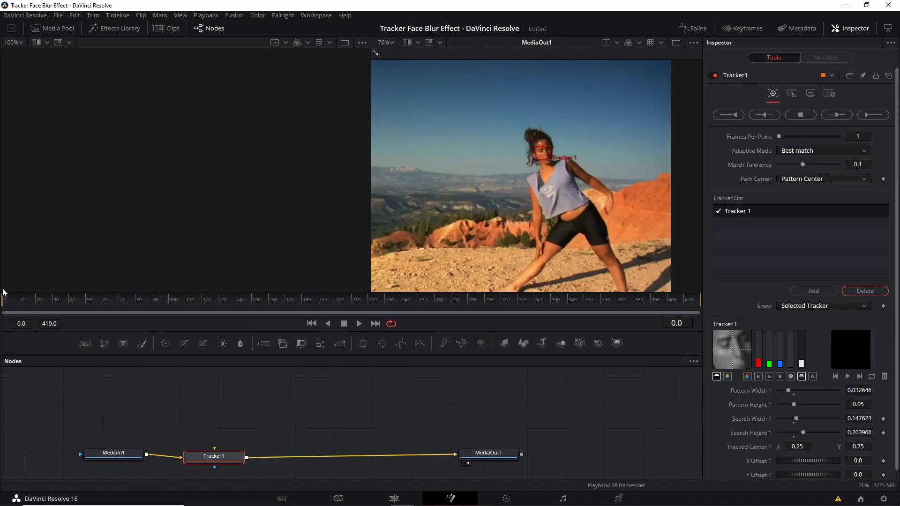
Step: Track the face forward from the current frame through all 420 frames
click(841, 120)
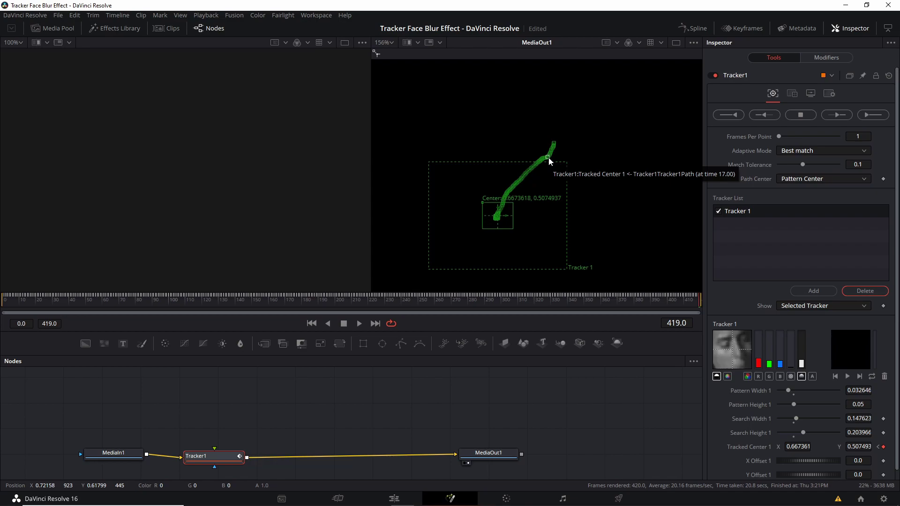
Step: Return to frame 0 and disconnect Tracker1 from MediaOut1
click(1, 307)
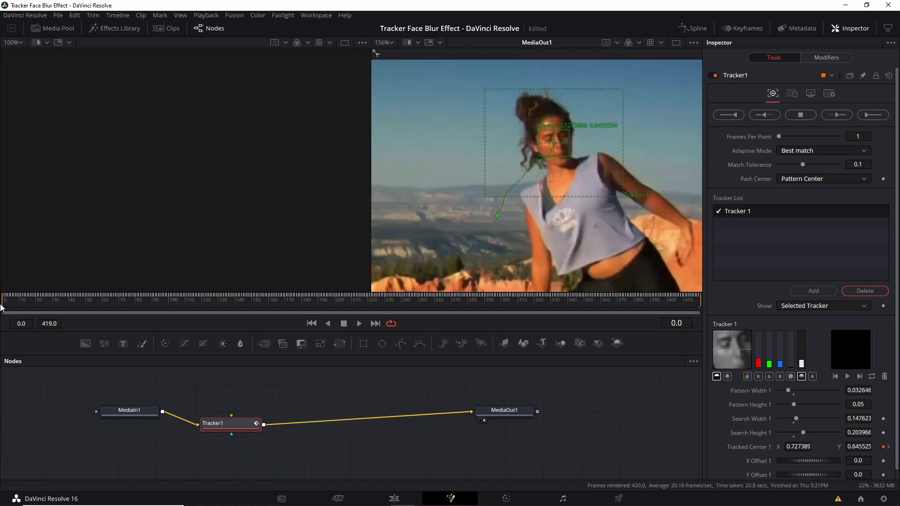
scroll(509, 254, down, 3)
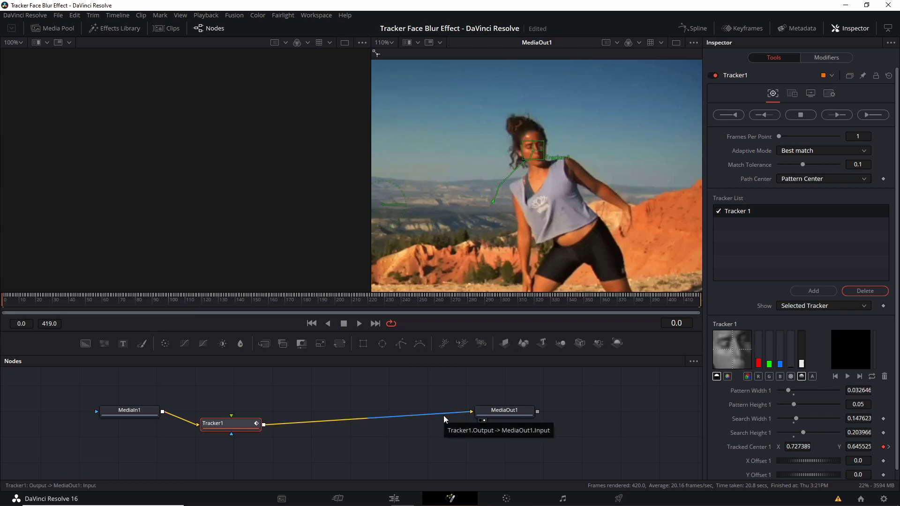
drag(444, 415, 422, 417)
mouse_move(225, 434)
mouse_down()
mouse_move(224, 446)
mouse_move(227, 438)
mouse_up()
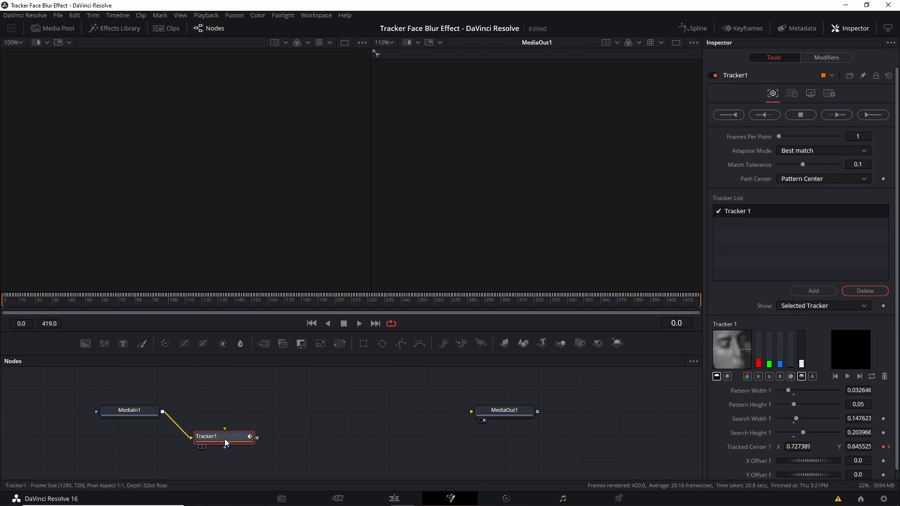
scroll(285, 416, down, 1)
scroll(281, 424, up, 2)
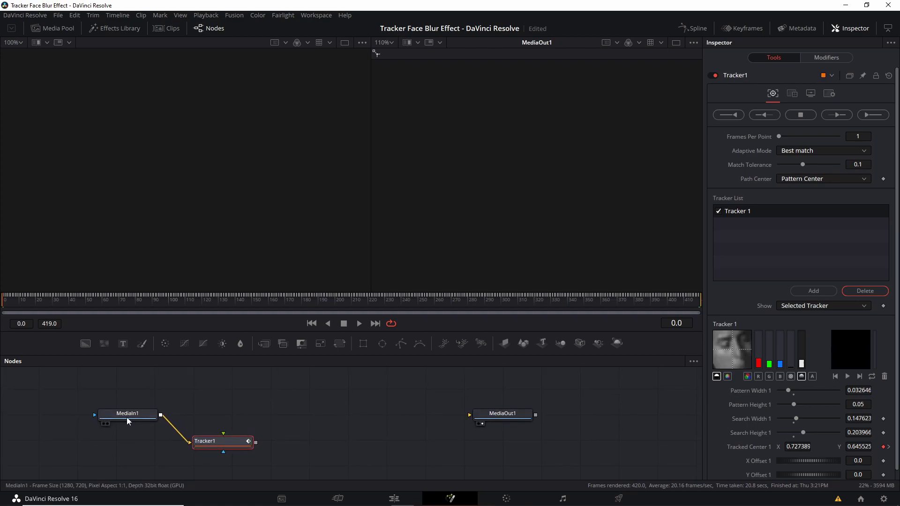
Step: Add a Blur node wired MediaIn1 → Blur1 → MediaOut1 and set Blur Size to 15.7
right_click(313, 404)
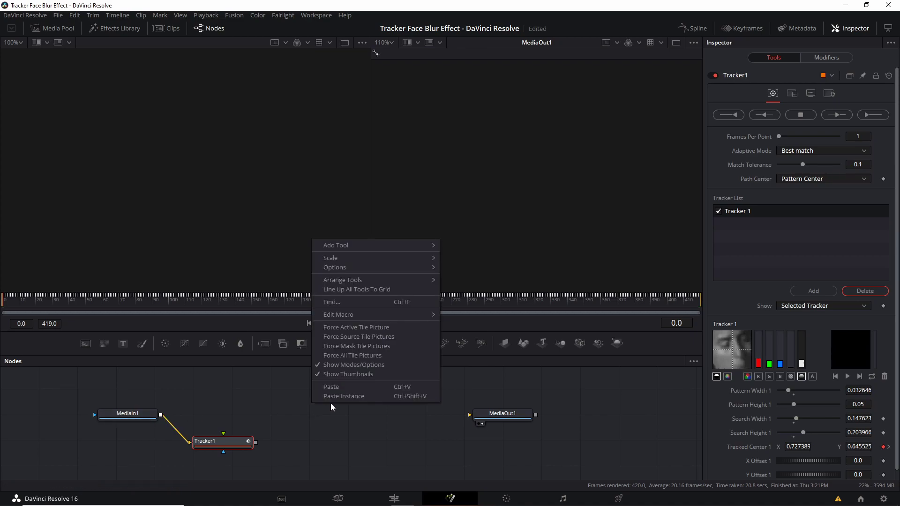
mouse_move(363, 248)
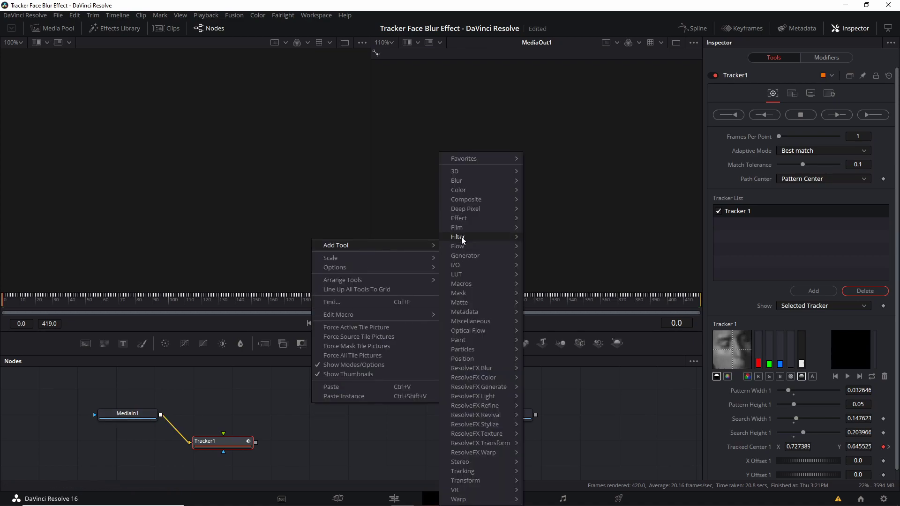
mouse_move(473, 180)
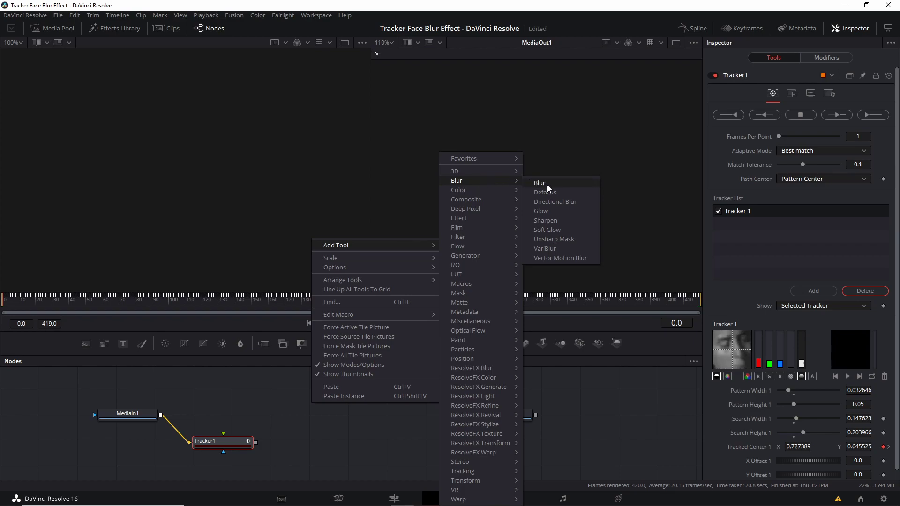
click(567, 181)
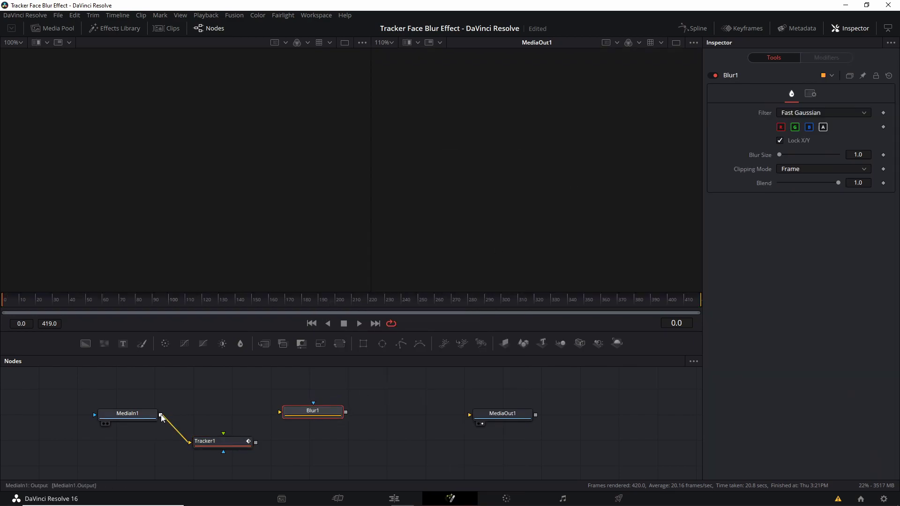
drag(160, 416, 470, 415)
drag(324, 415, 327, 418)
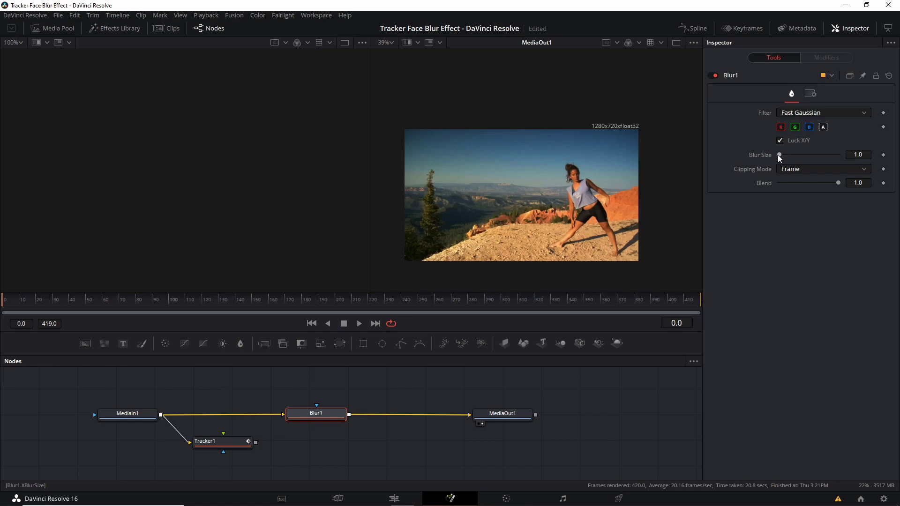
drag(778, 155, 788, 159)
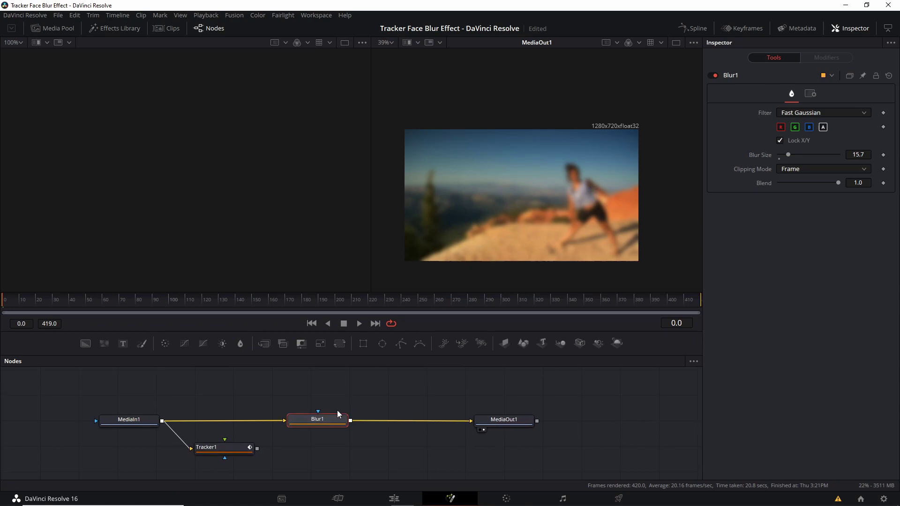
Step: Add an Ellipse mask node and connect Ellipse1 to Blur1's mask input
scroll(333, 400, up, 1)
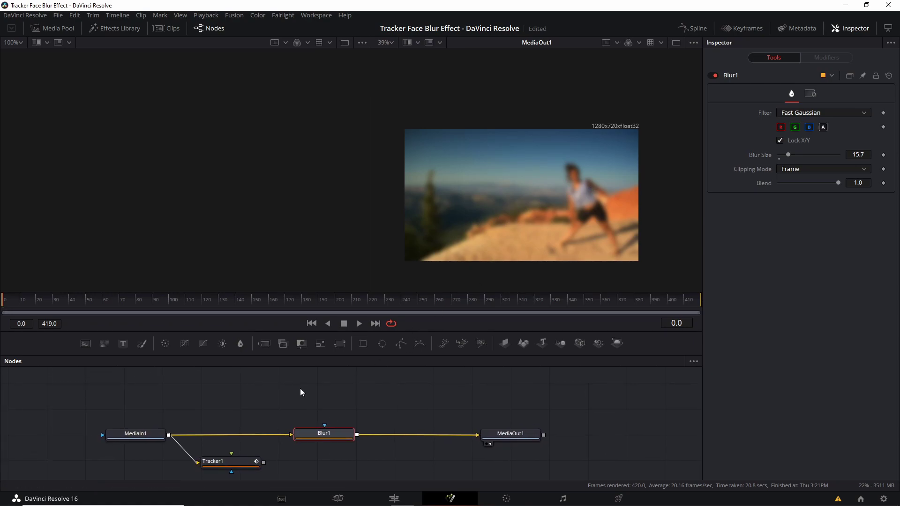
click(320, 393)
right_click(319, 393)
mouse_move(374, 235)
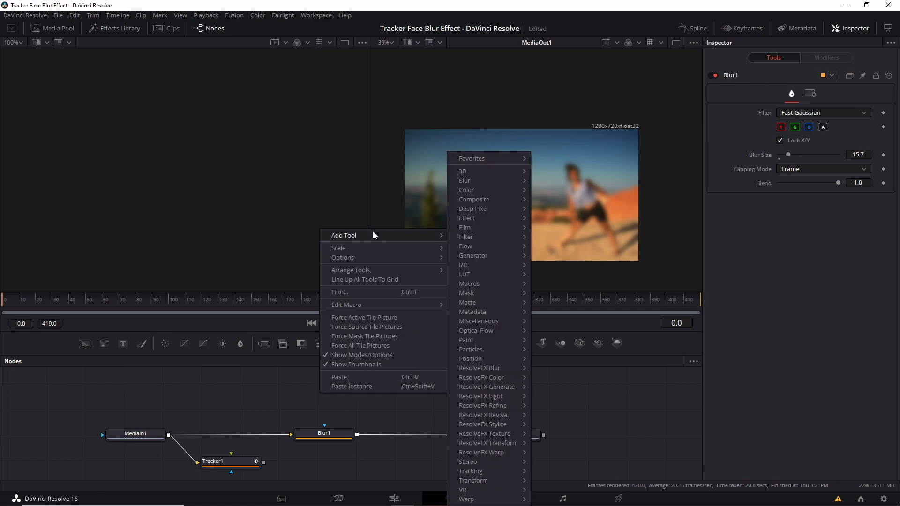
mouse_move(478, 293)
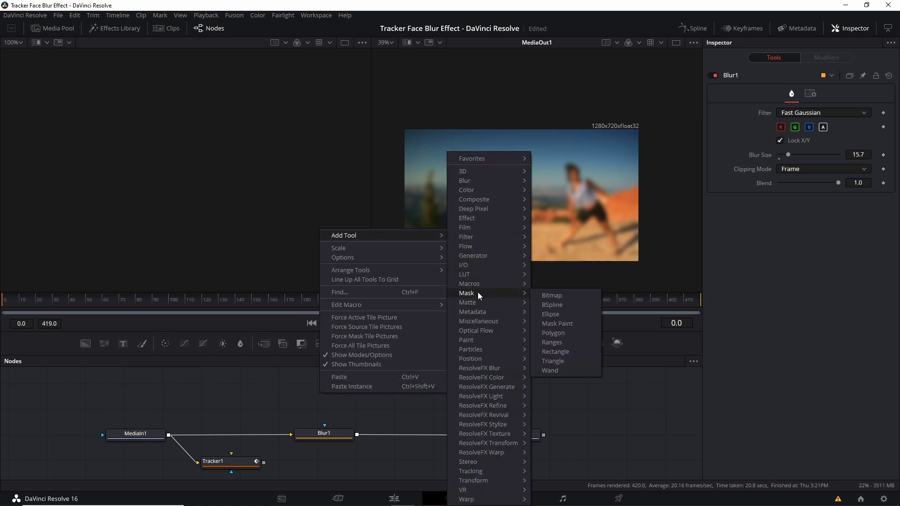
click(569, 316)
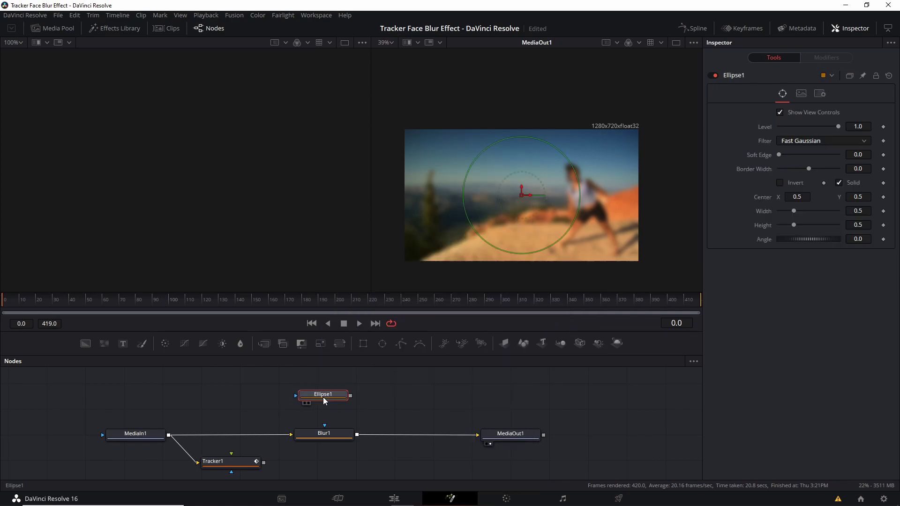
drag(328, 395, 329, 435)
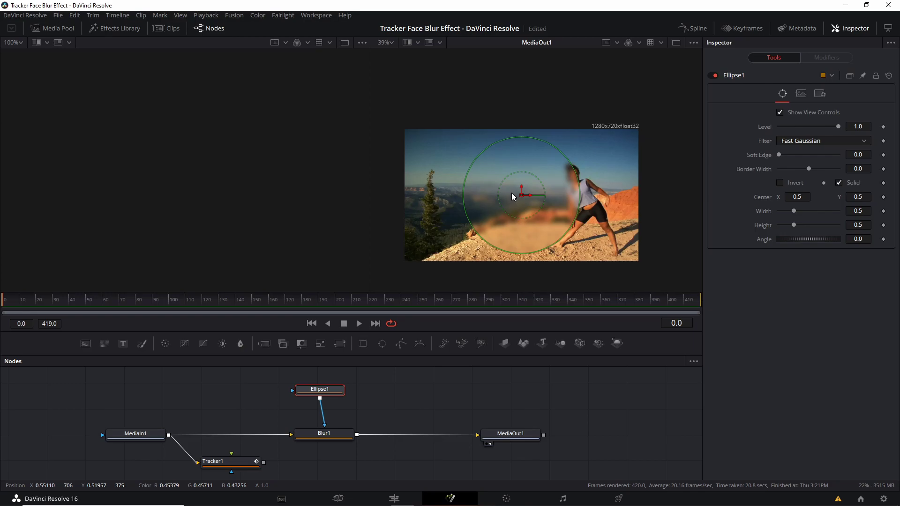
Step: Center the ellipse at 0.724448, 0.662826 and shrink it to size 0.087490 over her head
drag(529, 199, 576, 171)
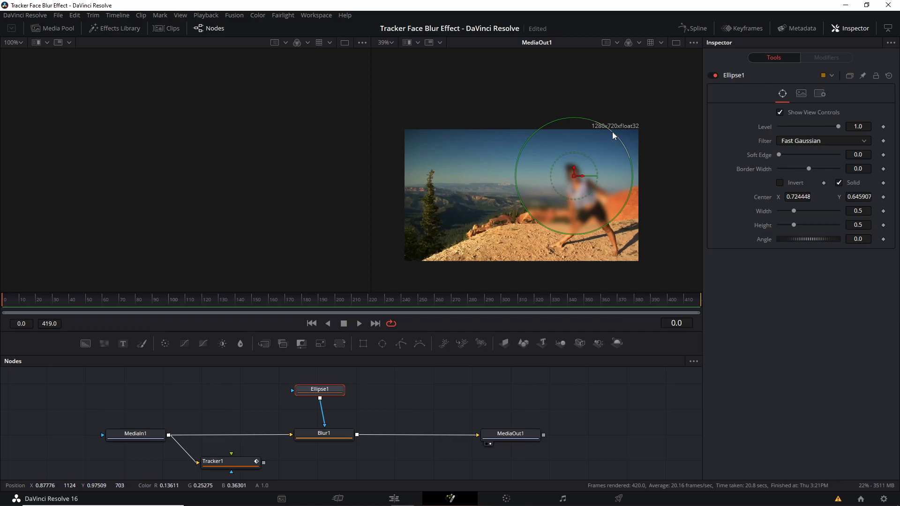
drag(616, 135, 545, 165)
scroll(579, 169, up, 6)
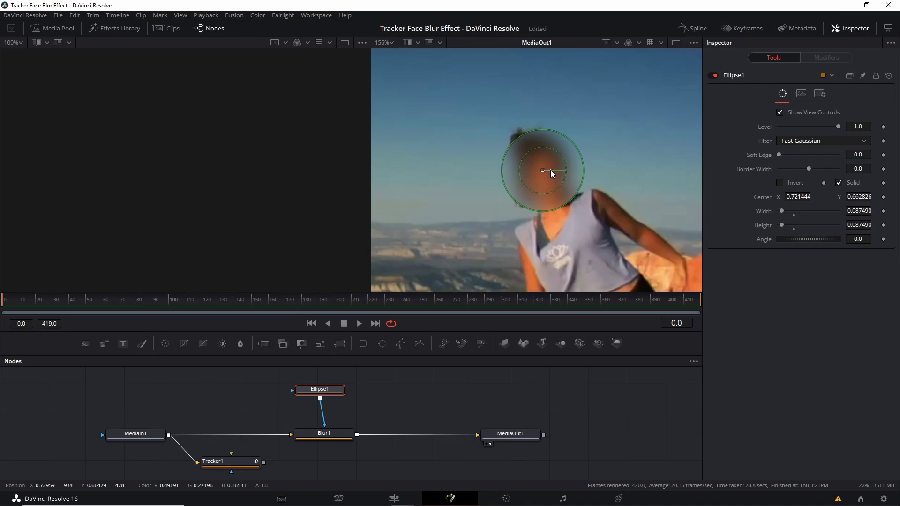
click(321, 434)
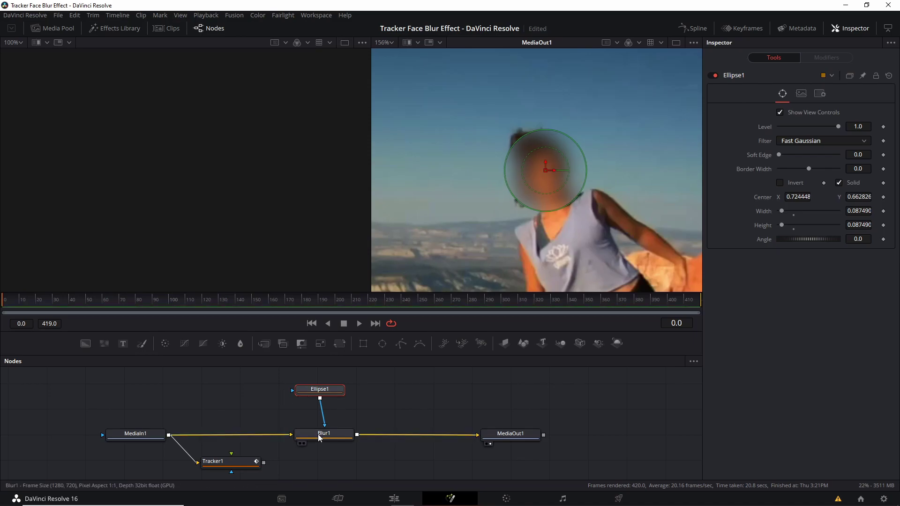
Step: Lower Blur Size to about 10, preview around frame 95, and set the ellipse center to 0.722444, 0.662826
drag(787, 155, 786, 154)
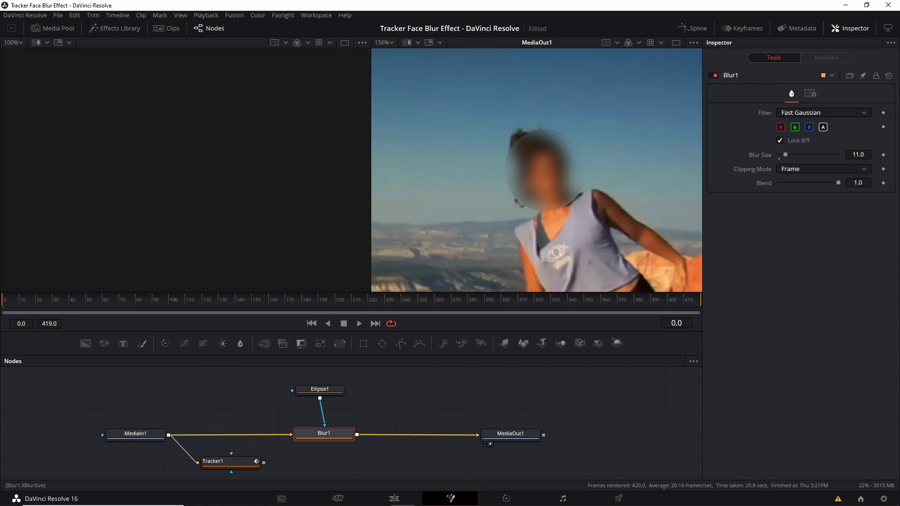
scroll(623, 233, down, 2)
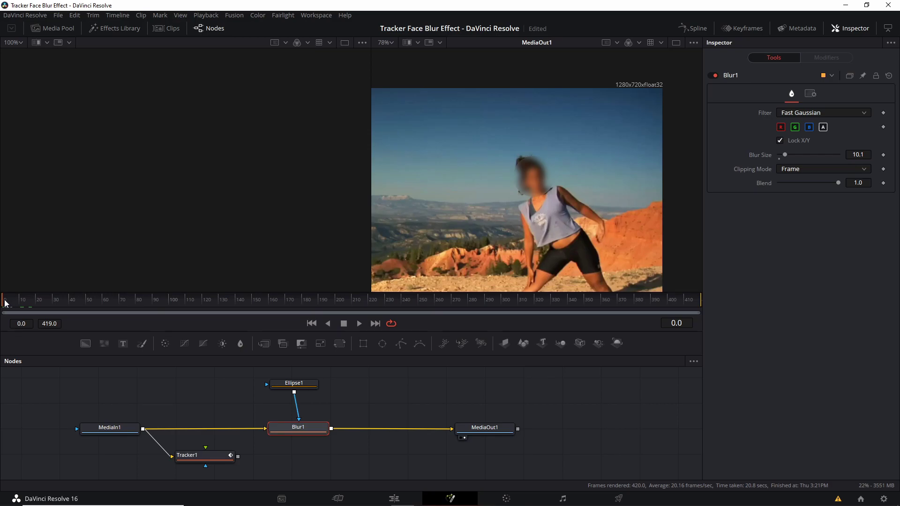
mouse_move(5, 301)
mouse_down()
mouse_move(263, 299)
mouse_move(3, 305)
mouse_up()
drag(293, 383, 298, 389)
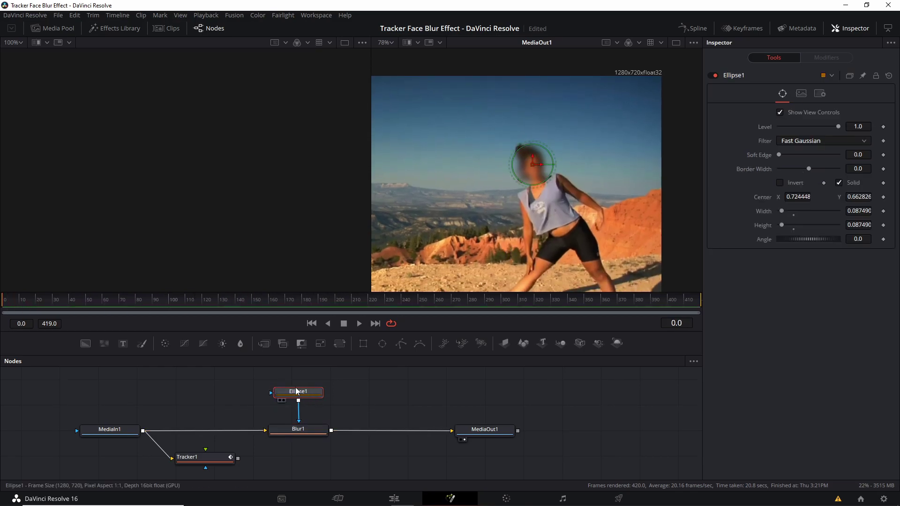
mouse_move(296, 396)
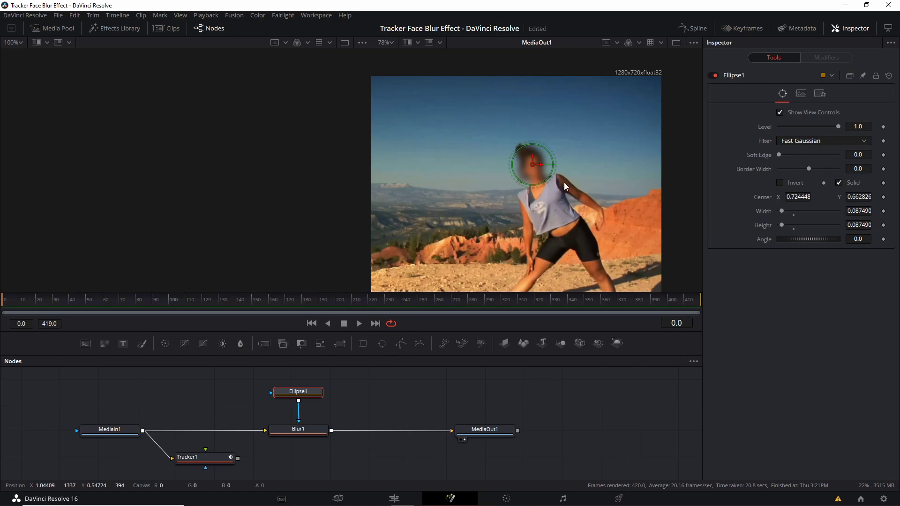
mouse_move(539, 165)
mouse_down()
mouse_move(490, 167)
mouse_move(536, 173)
mouse_up()
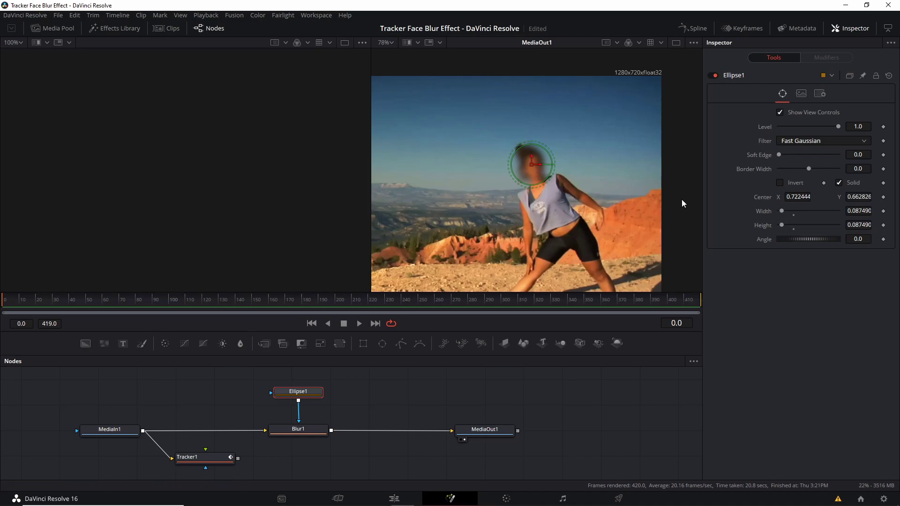
Step: Connect Ellipse1's Center to Tracker1's Offset position so the mask follows the face
right_click(763, 200)
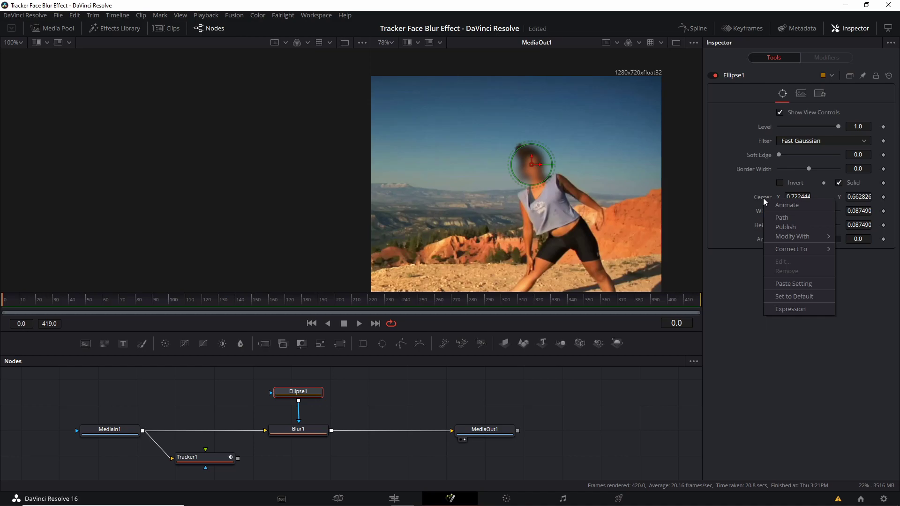
mouse_move(798, 252)
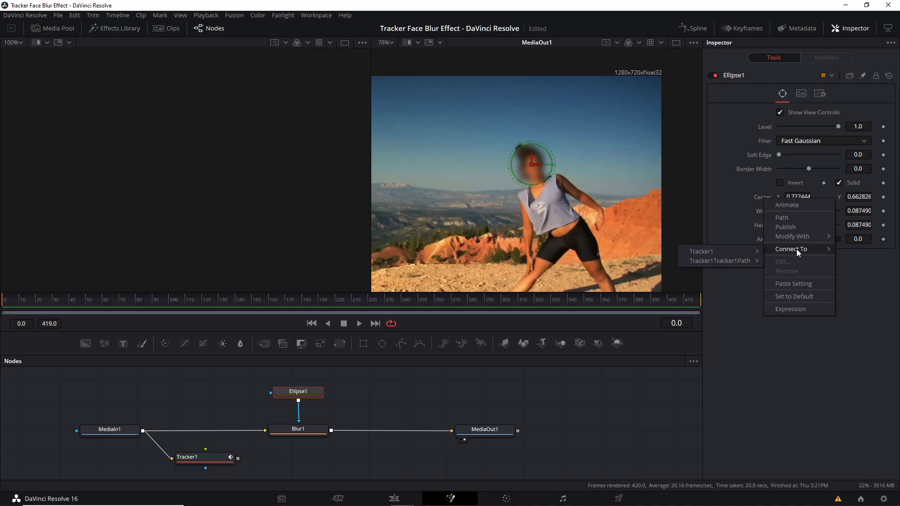
mouse_move(750, 252)
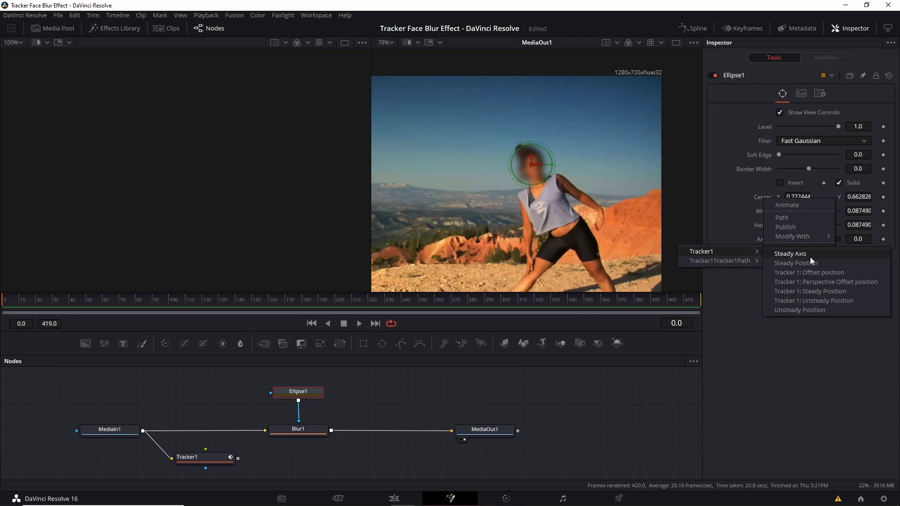
click(845, 273)
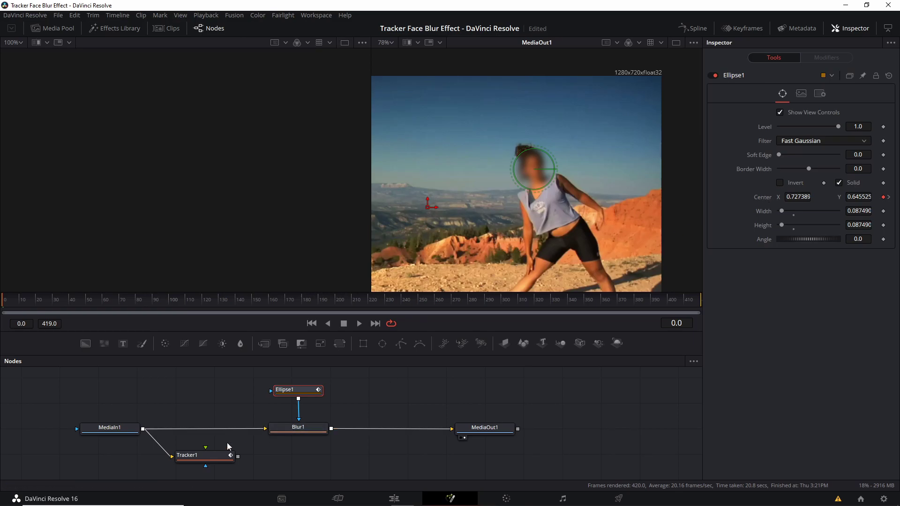
Step: Rename Tracker1's tracker to 'Face' in the Tracker List
click(216, 458)
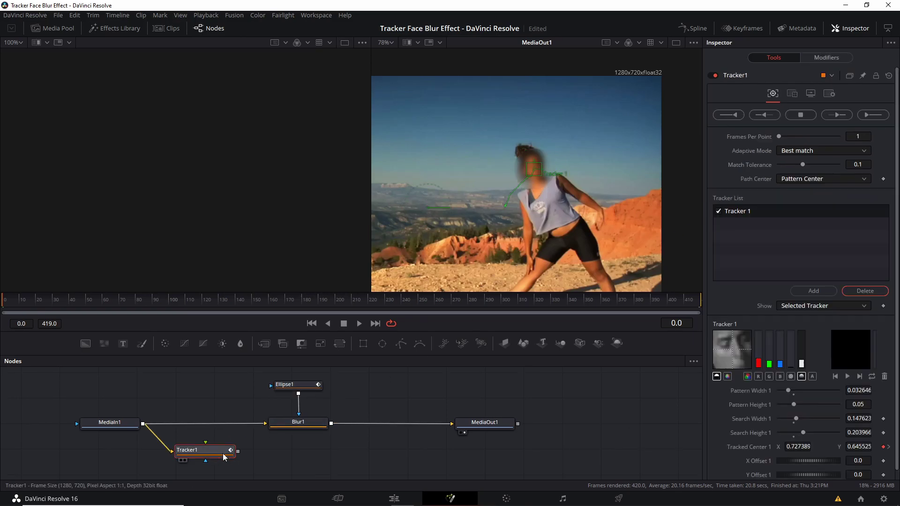
double_click(753, 211)
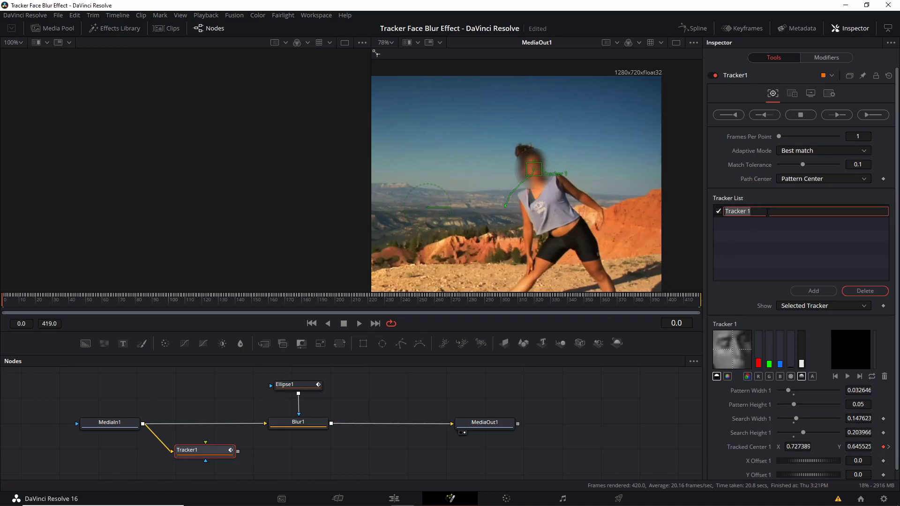
text(Face)
key(Return)
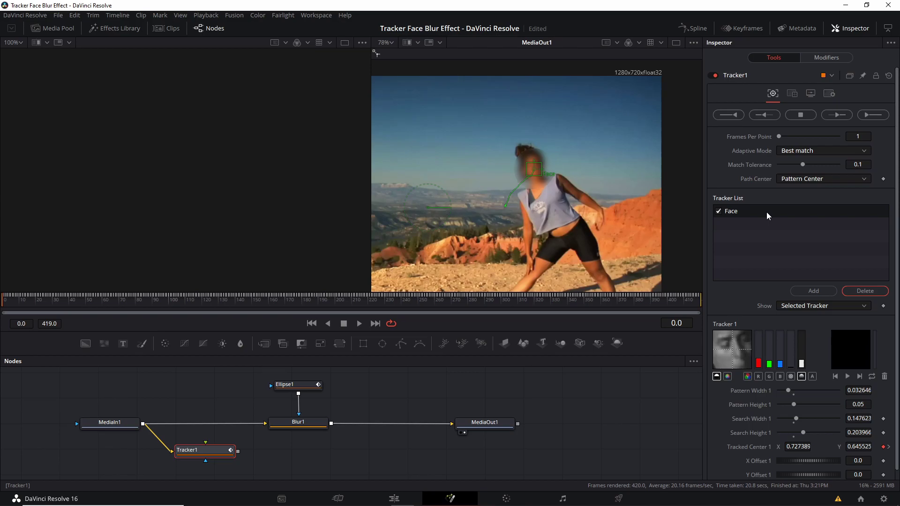
Step: Unlink Ellipse1's Center from Tracker1 and reconnect it to Tracker1's Face: Offset position
click(307, 385)
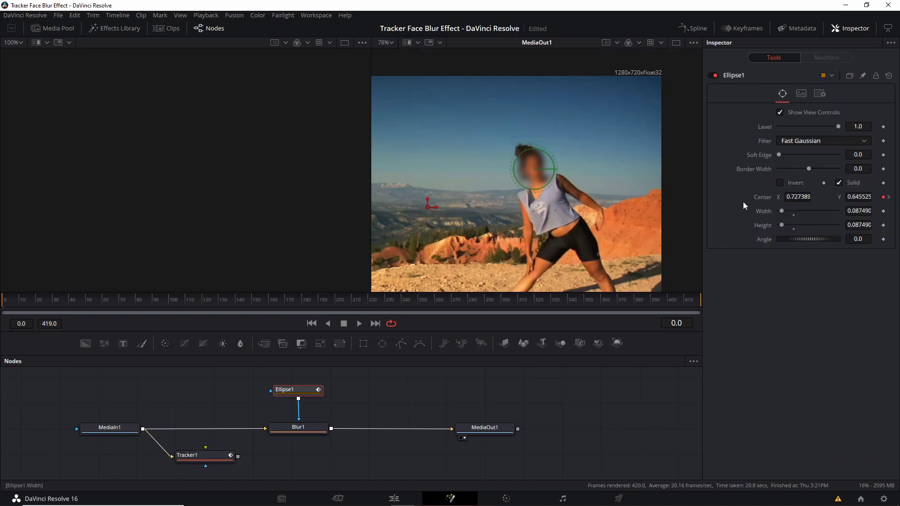
right_click(763, 199)
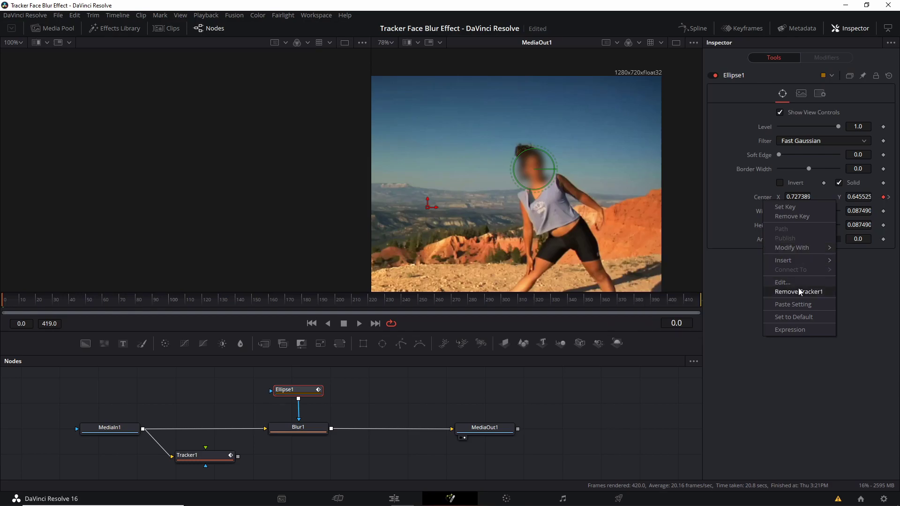
click(798, 291)
right_click(761, 198)
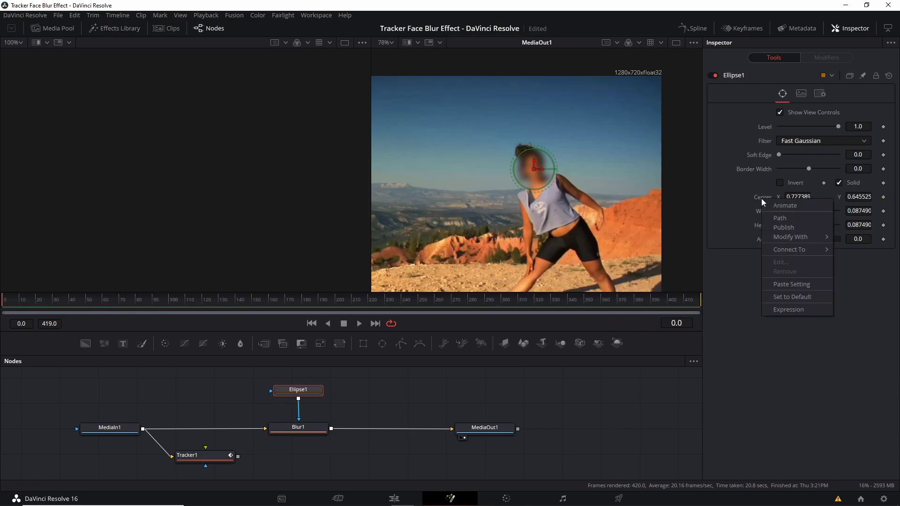
mouse_move(786, 249)
mouse_move(755, 249)
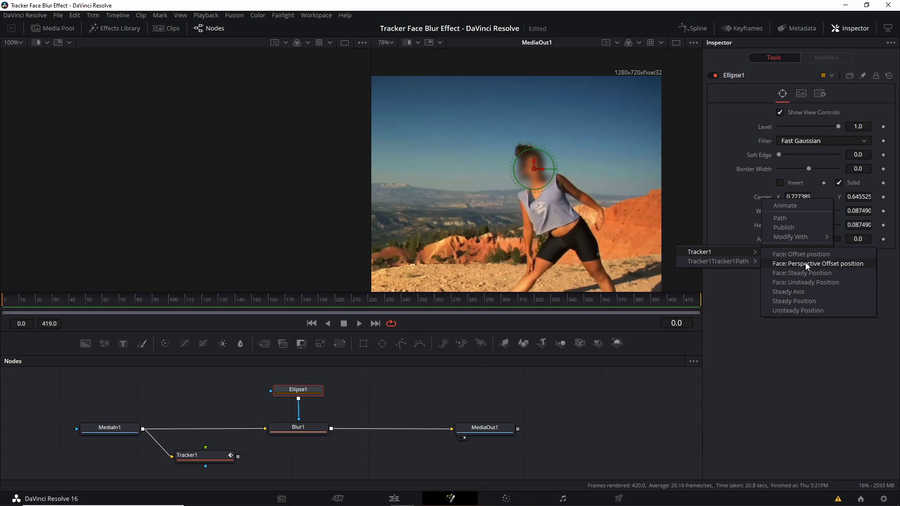
click(792, 255)
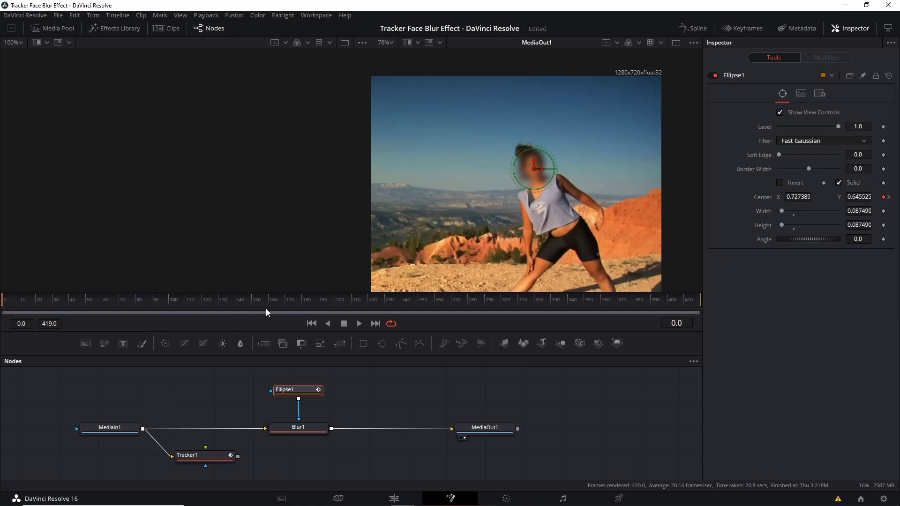
Step: Play the clip and watch the ellipse blur stay on the woman's face through frame 279
click(360, 324)
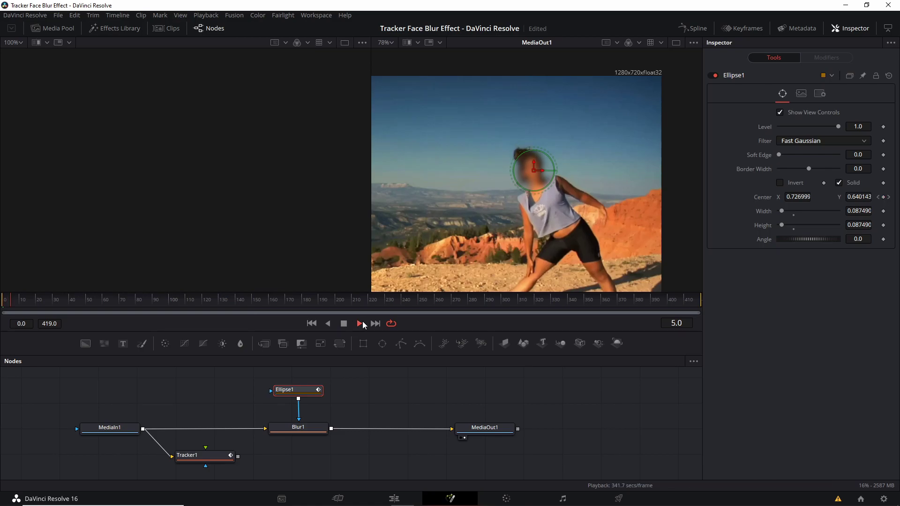
scroll(502, 267, down, 2)
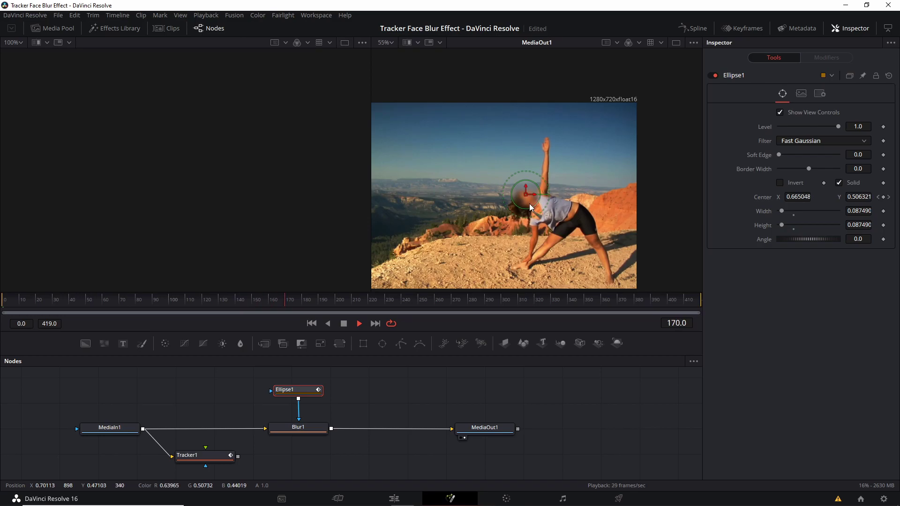
scroll(532, 206, up, 1)
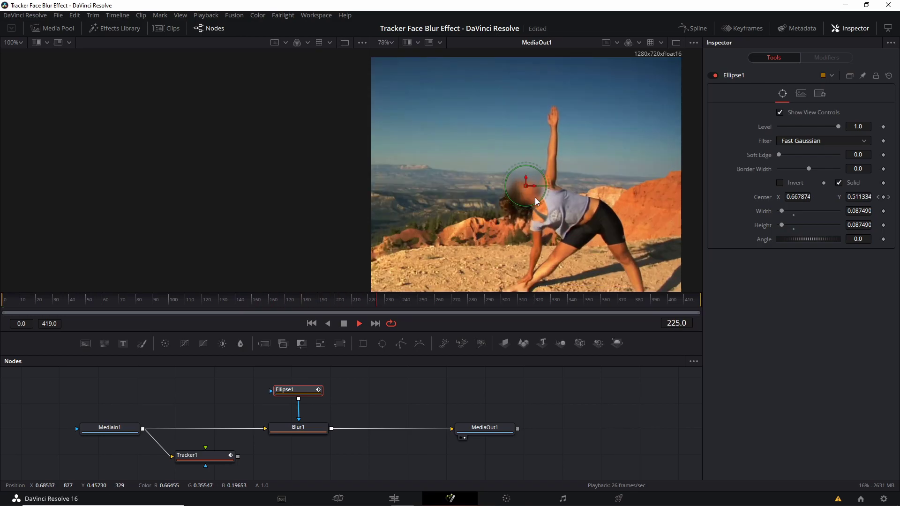
scroll(544, 235, up, 1)
scroll(543, 238, down, 2)
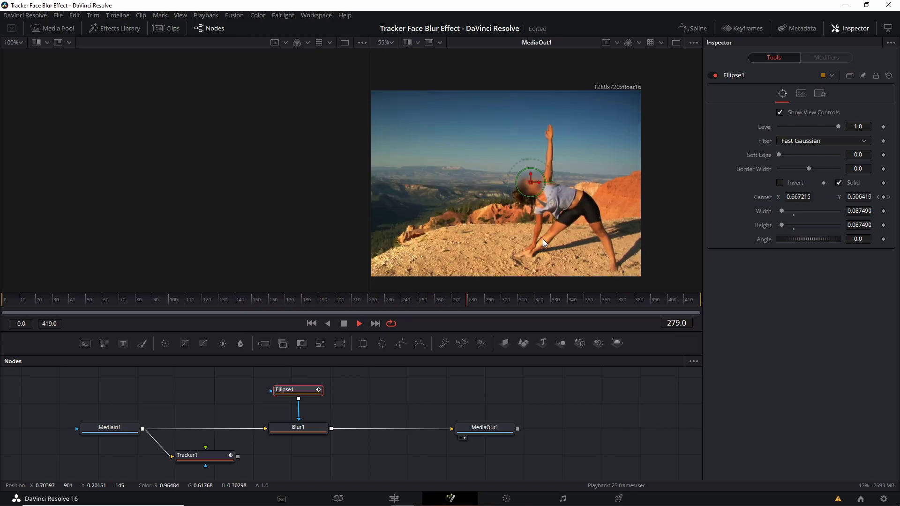